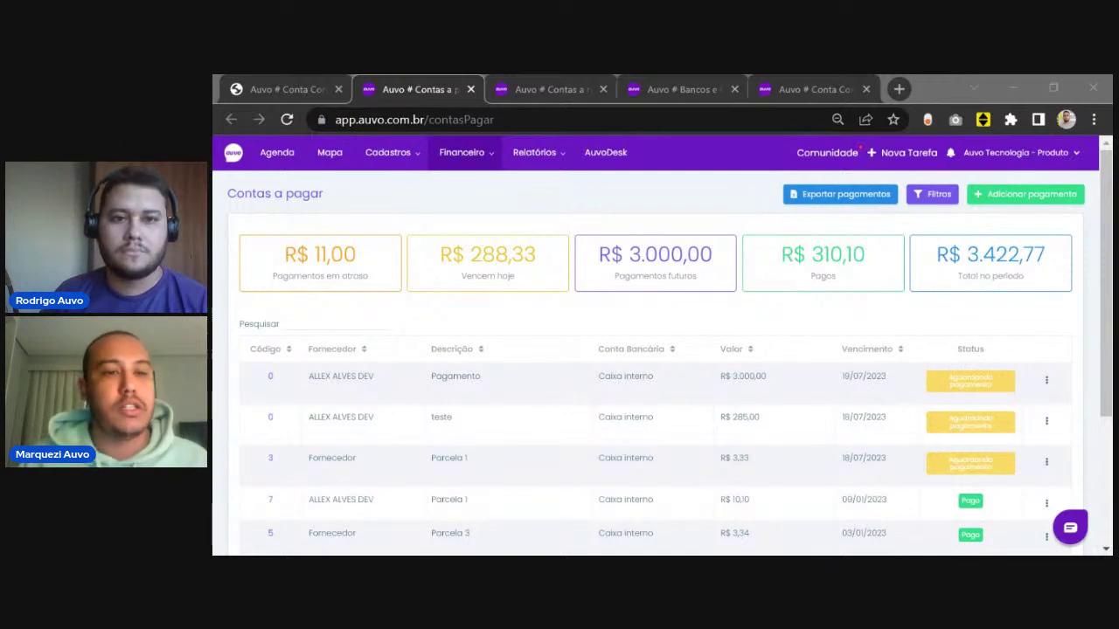
{"action": "left_click", "coordinate": [479, 163]}
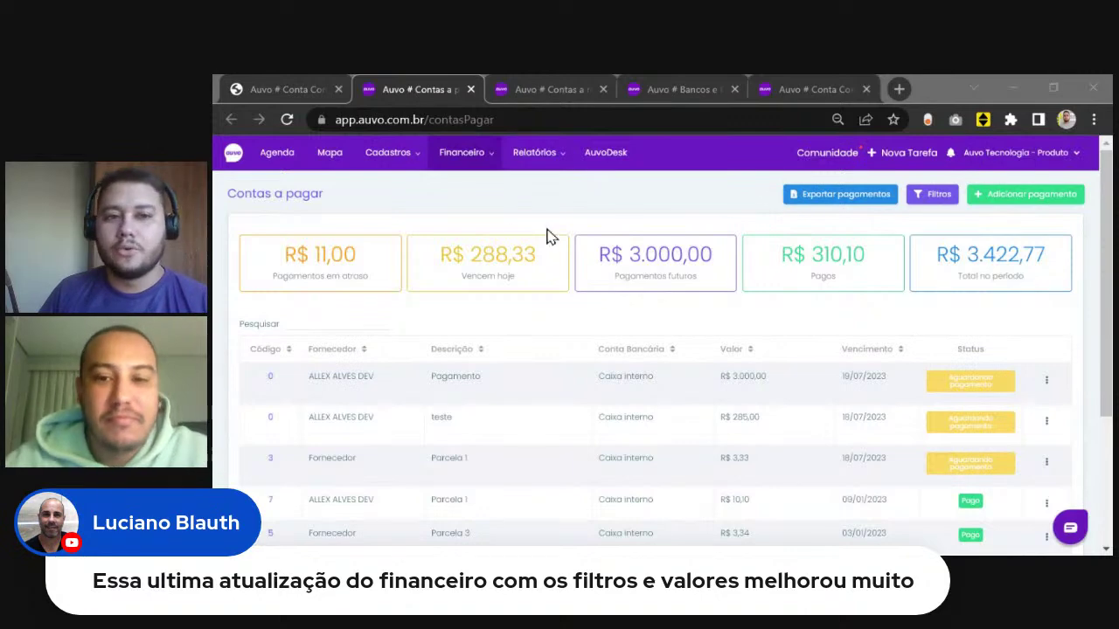
{"action": "left_click", "coordinate": [478, 172]}
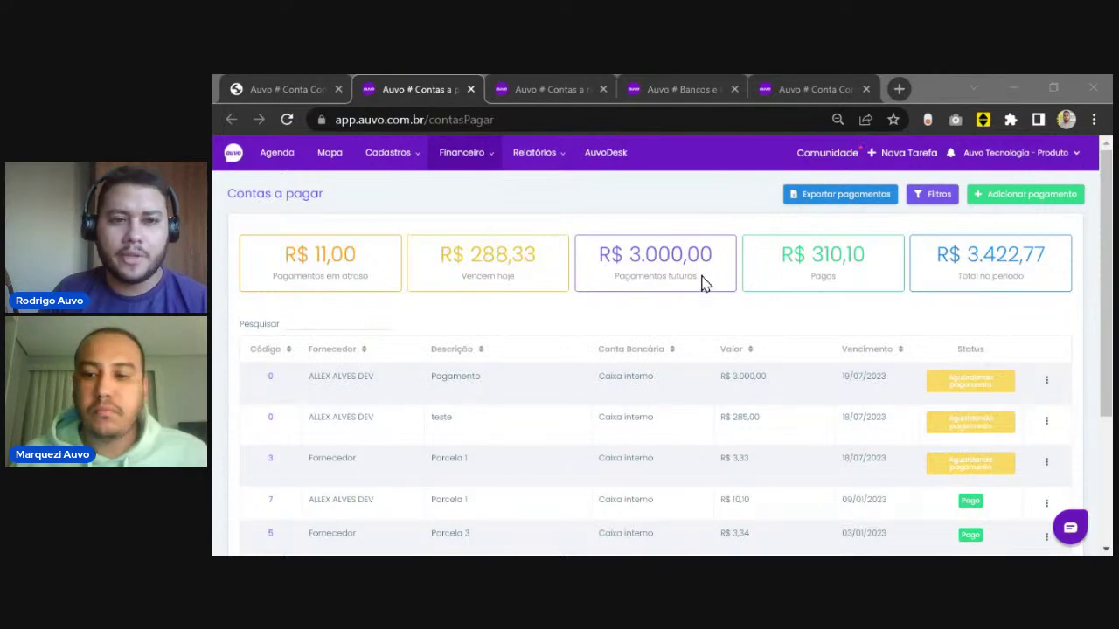
{"action": "scroll", "coordinate": [705, 283], "scroll_direction": "down", "scroll_amount": 1}
{"action": "scroll", "coordinate": [717, 284], "scroll_direction": "up", "scroll_amount": 1}
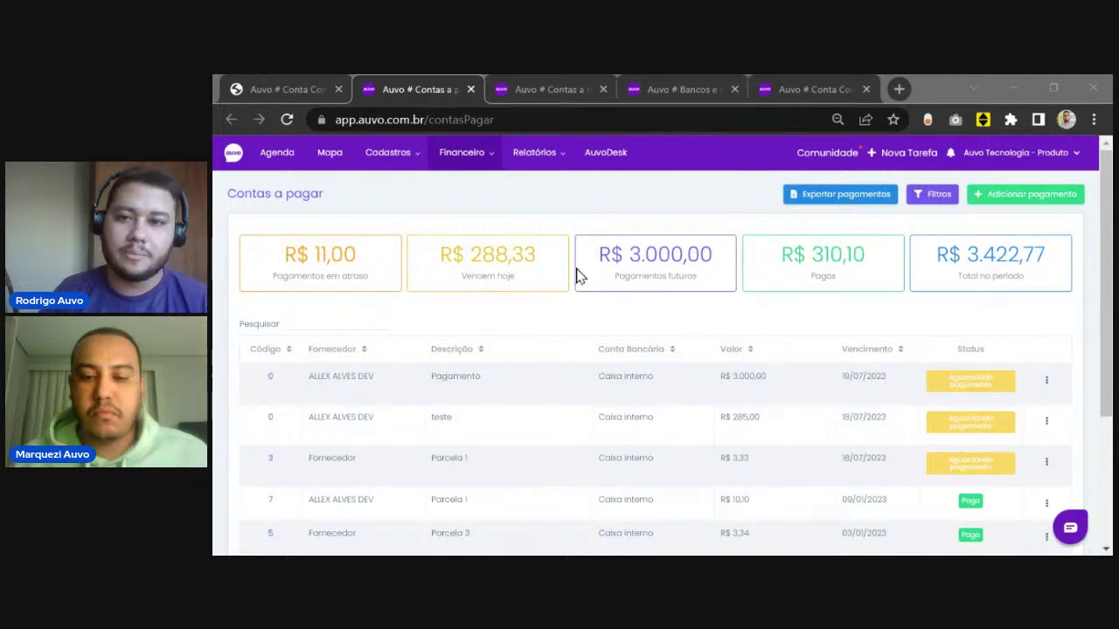
- Examine the filter options available for Contas a pagar, and close the filters again
{"action": "left_click", "coordinate": [933, 198]}
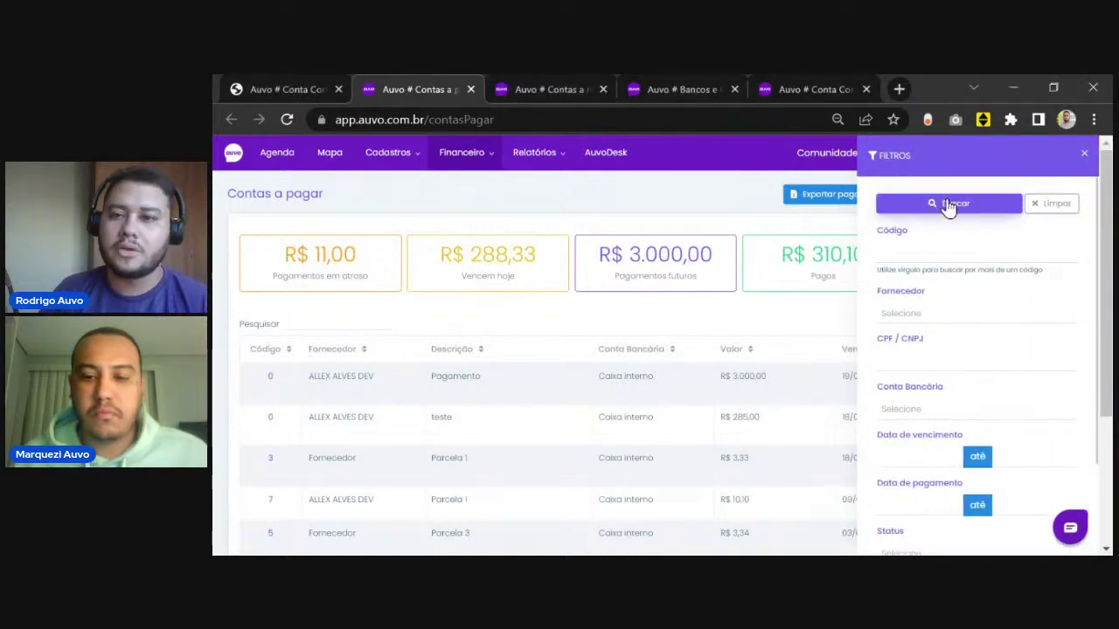
{"action": "left_click", "coordinate": [1084, 157]}
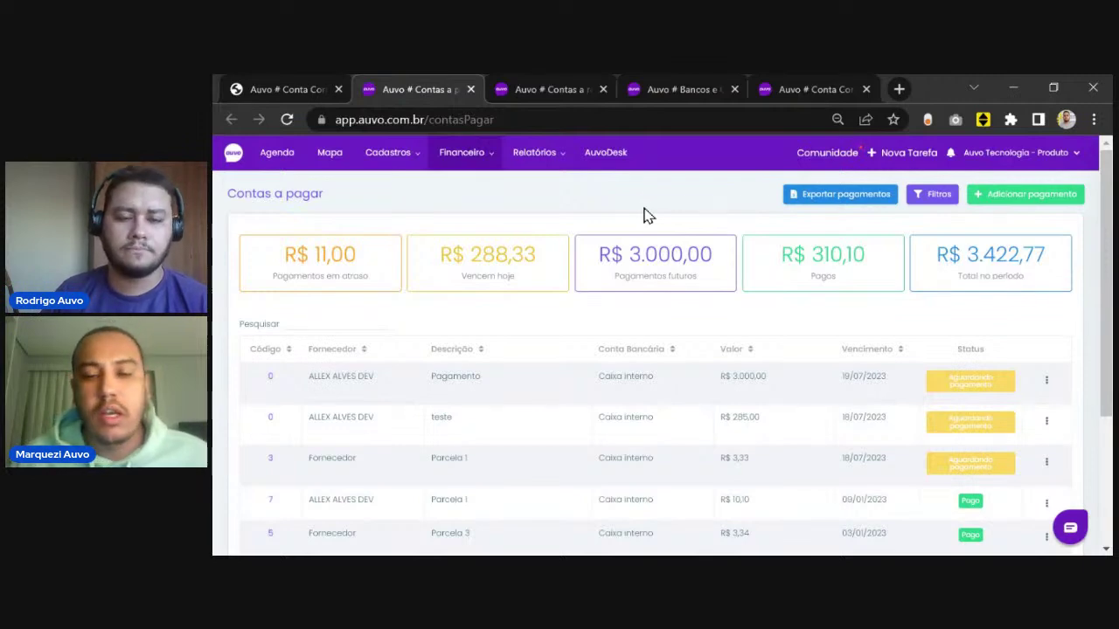
{"action": "left_click", "coordinate": [937, 201]}
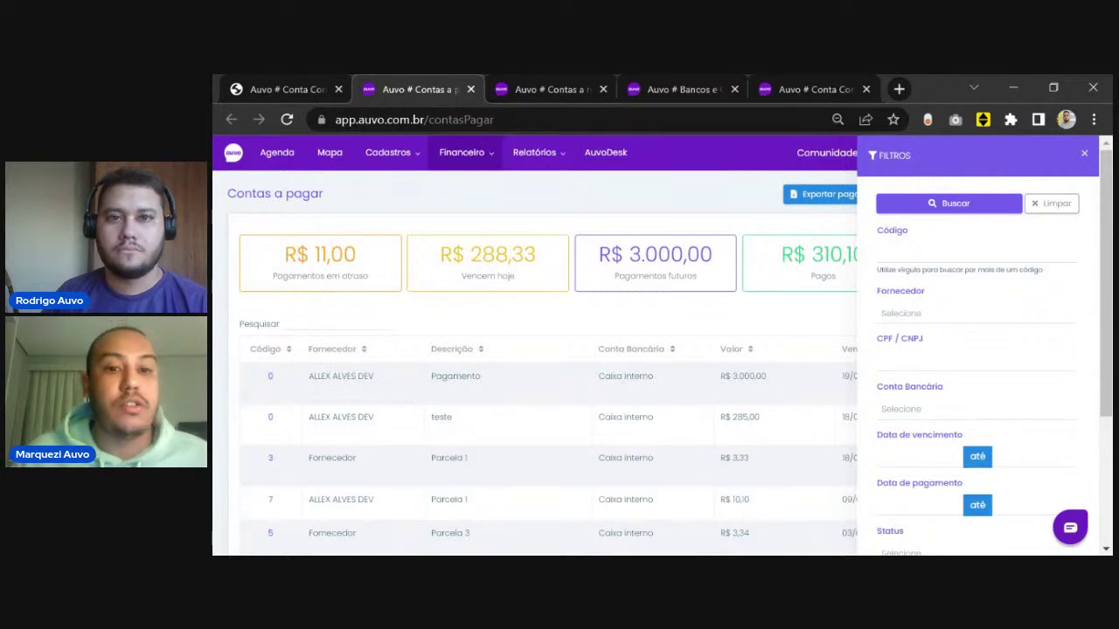
{"action": "left_click", "coordinate": [1084, 157]}
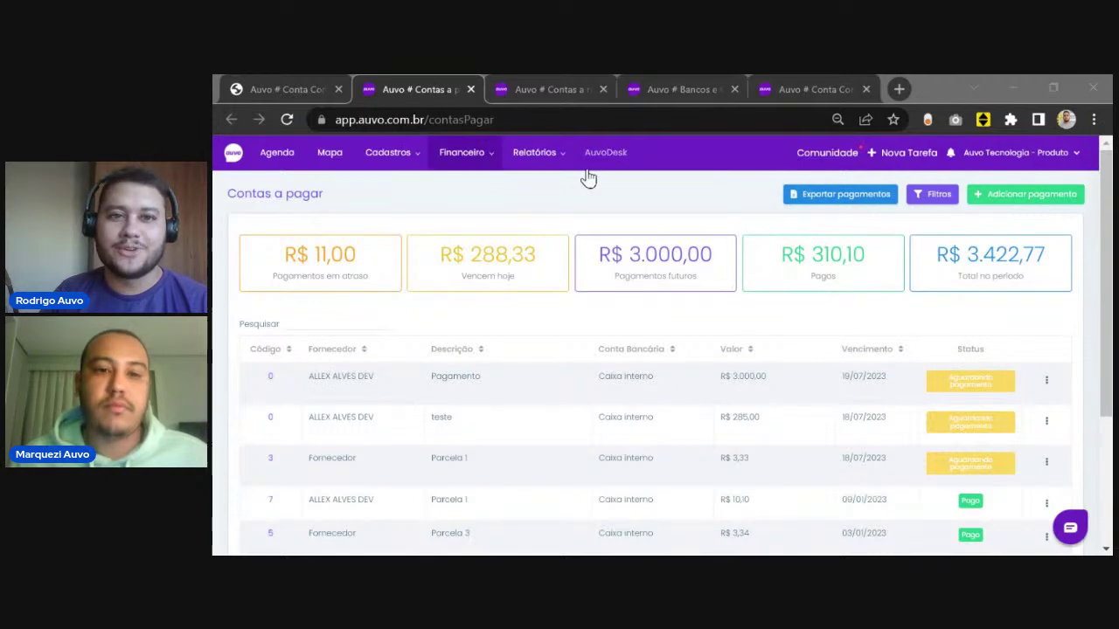
- Switch to Contas a receber and examine its available filters, including due date, payment date, status and category
{"action": "left_click", "coordinate": [556, 93]}
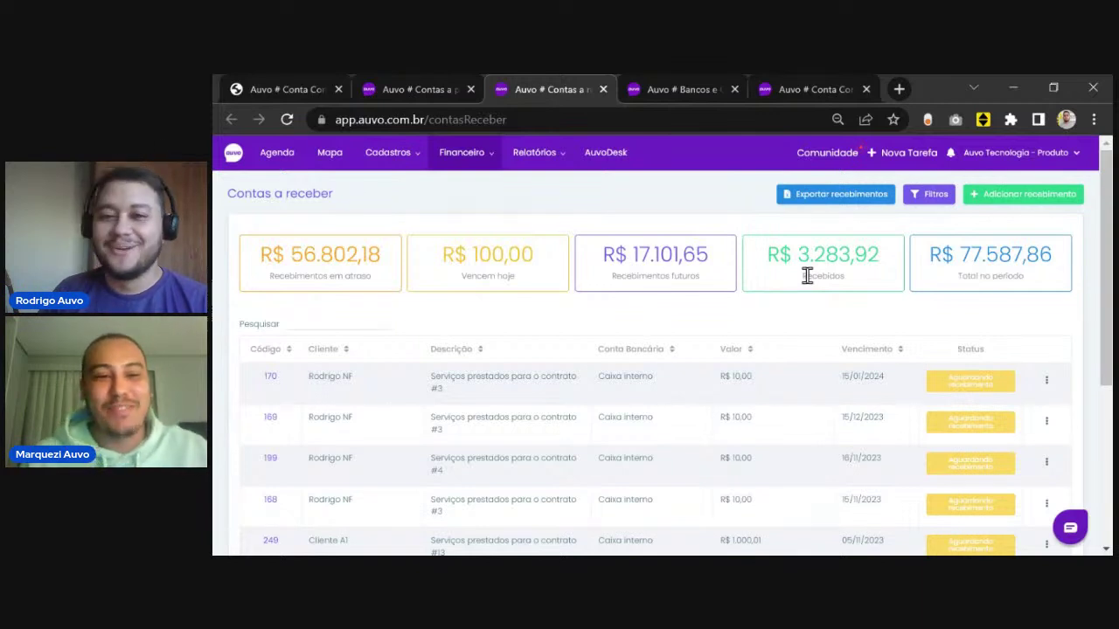
{"action": "left_click", "coordinate": [930, 204]}
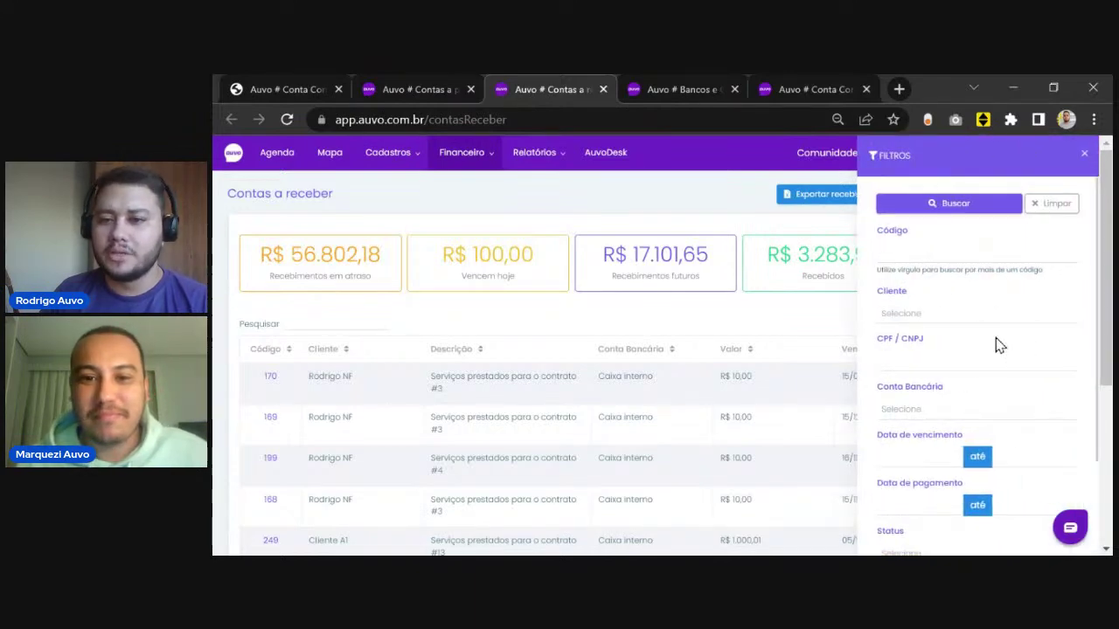
{"action": "scroll", "coordinate": [997, 342], "scroll_direction": "down", "scroll_amount": 1}
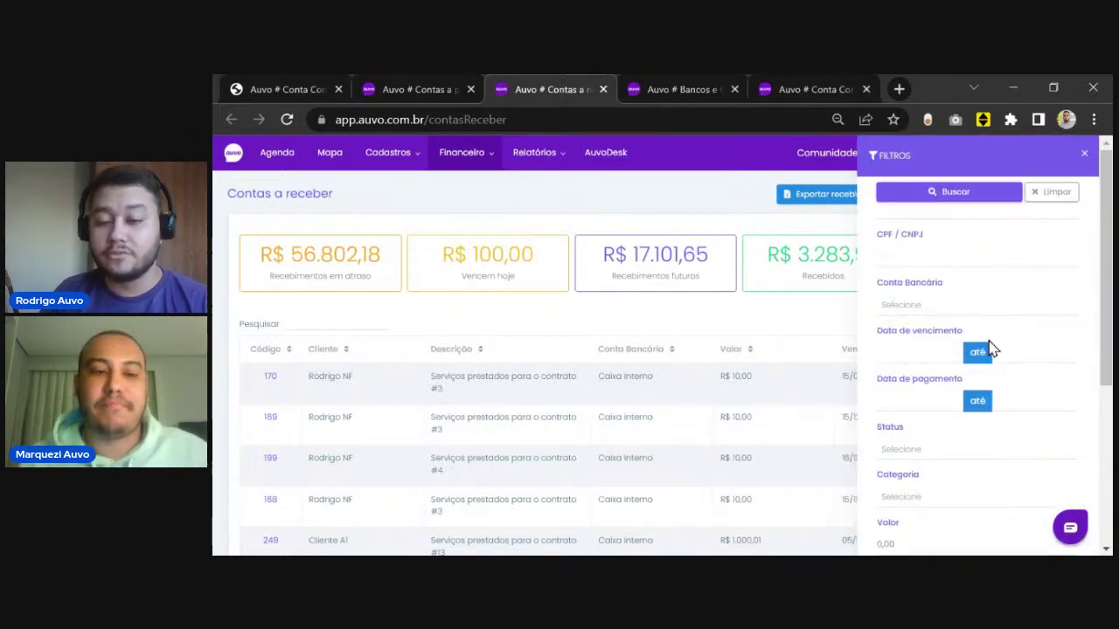
{"action": "scroll", "coordinate": [990, 348], "scroll_direction": "up", "scroll_amount": 1}
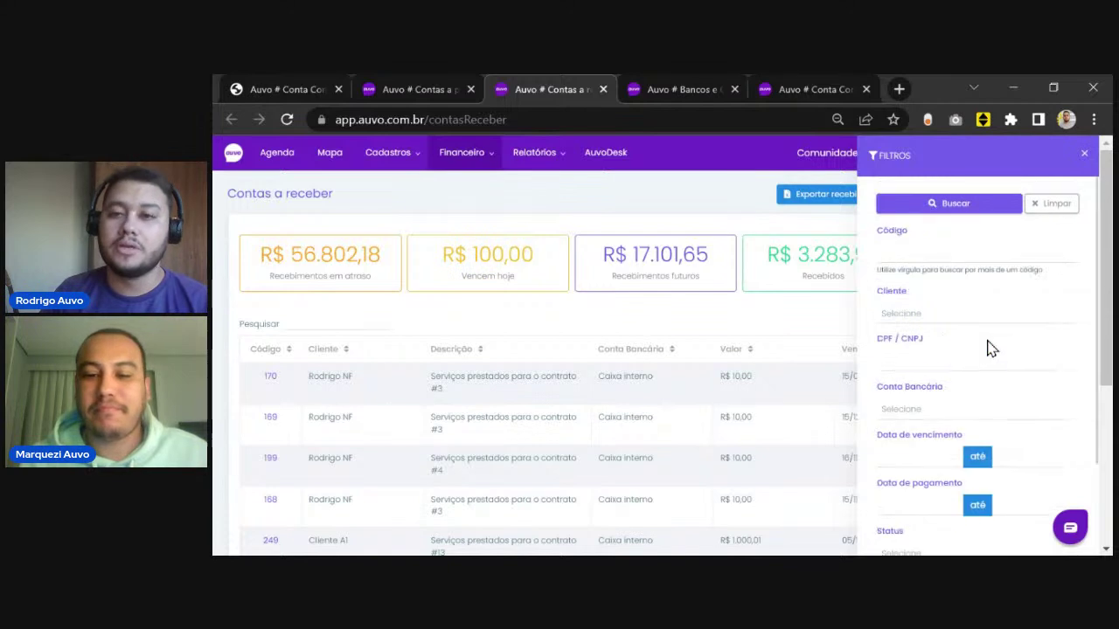
{"action": "left_click", "coordinate": [1082, 155]}
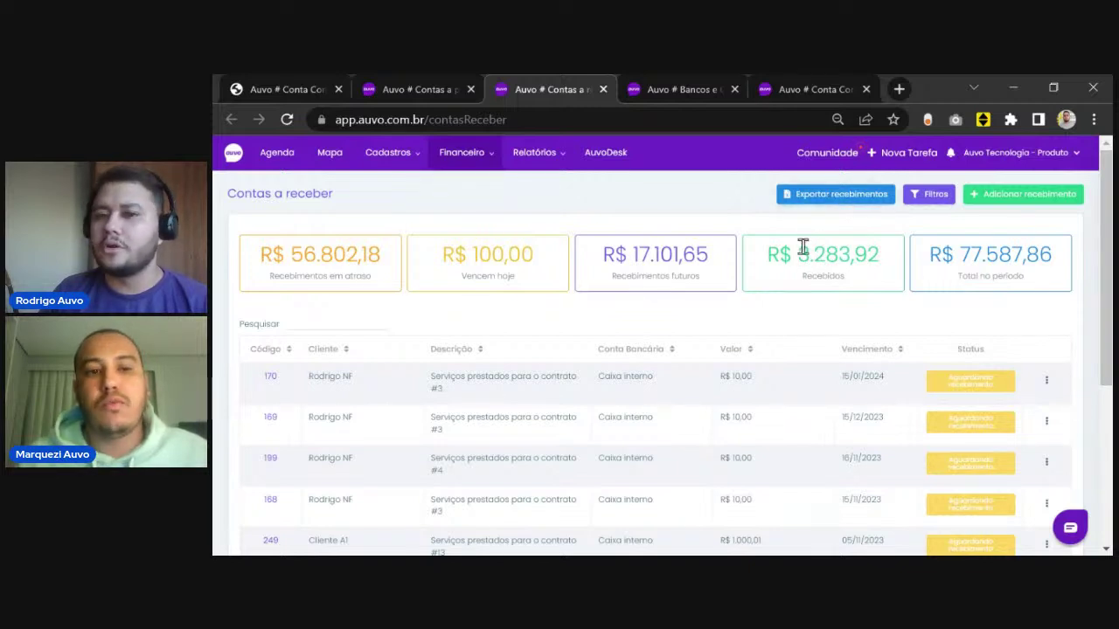
- Review the receivables list and highlight the Recebidos total in the summary
{"action": "scroll", "coordinate": [769, 262], "scroll_direction": "down", "scroll_amount": 1}
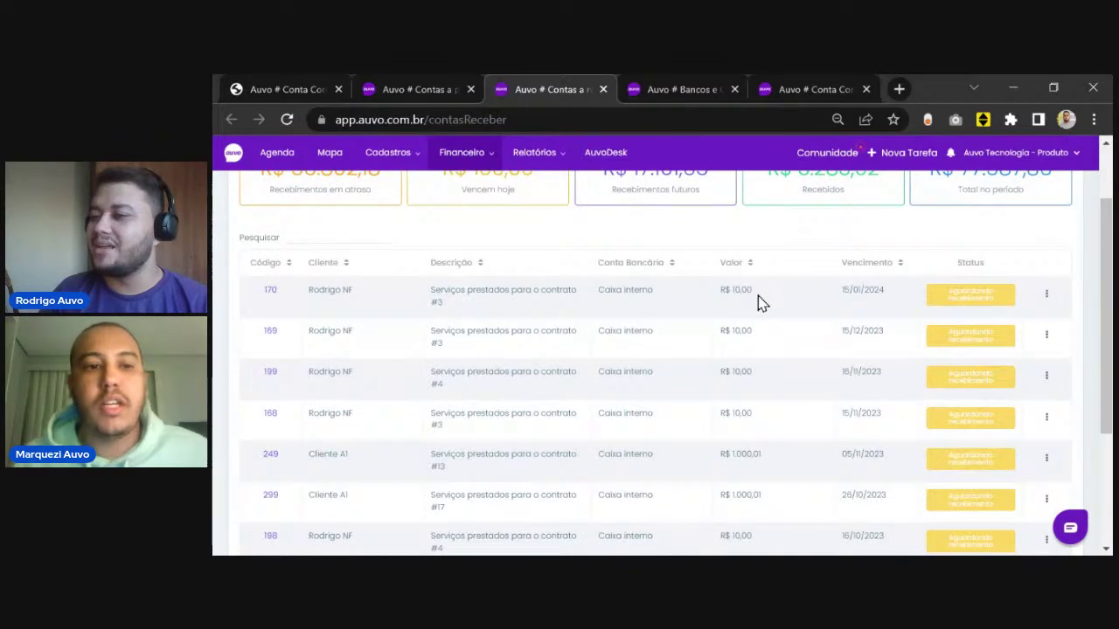
{"action": "scroll", "coordinate": [759, 304], "scroll_direction": "up", "scroll_amount": 1}
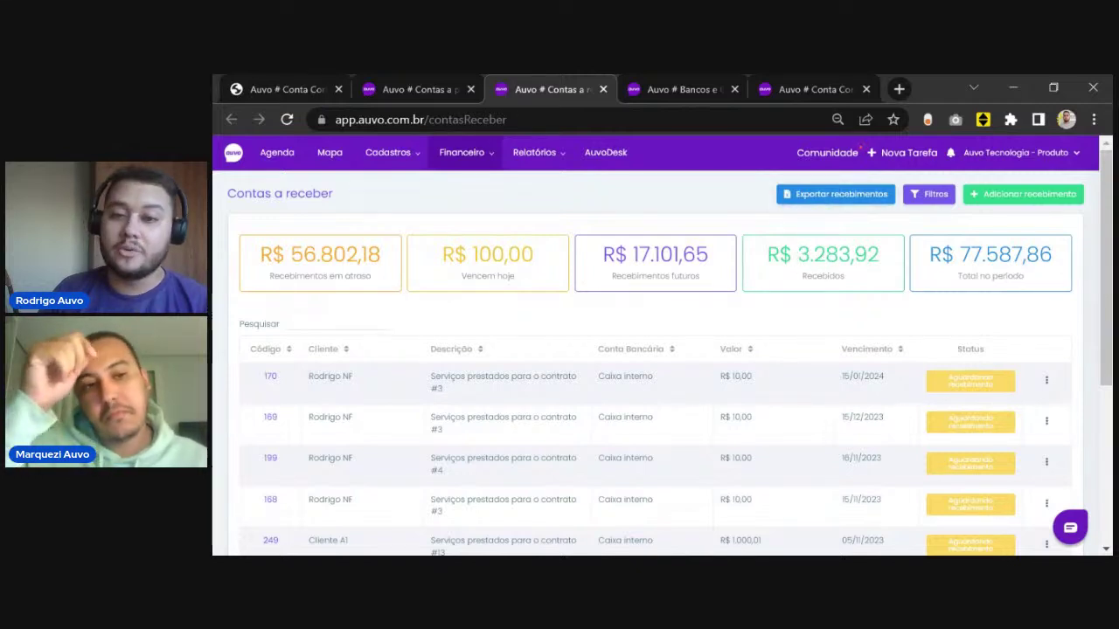
{"action": "left_click_drag", "start_coordinate": [883, 260], "coordinate": [800, 260]}
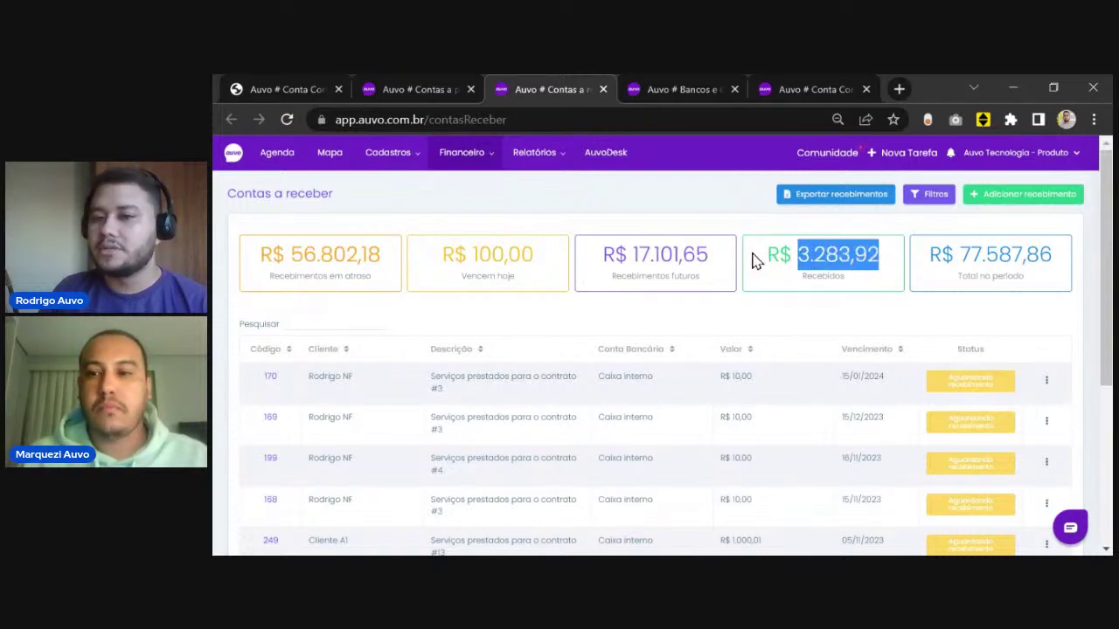
{"action": "left_click", "coordinate": [748, 209]}
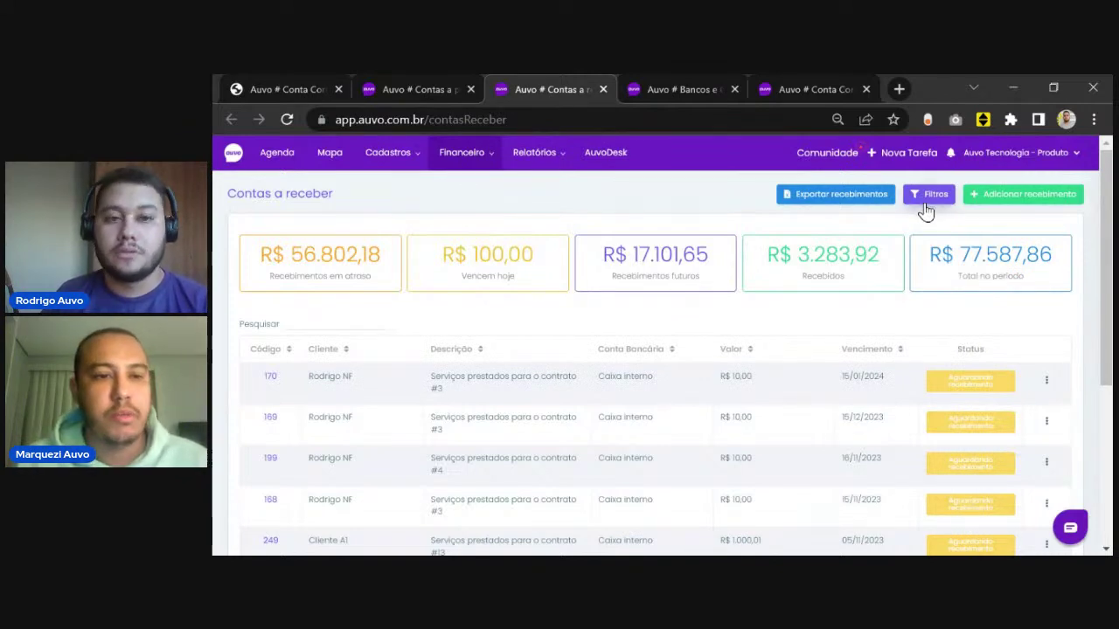
- Open the Dashboard financeiro report in a separate browser tab and switch to it
{"action": "left_click", "coordinate": [553, 154]}
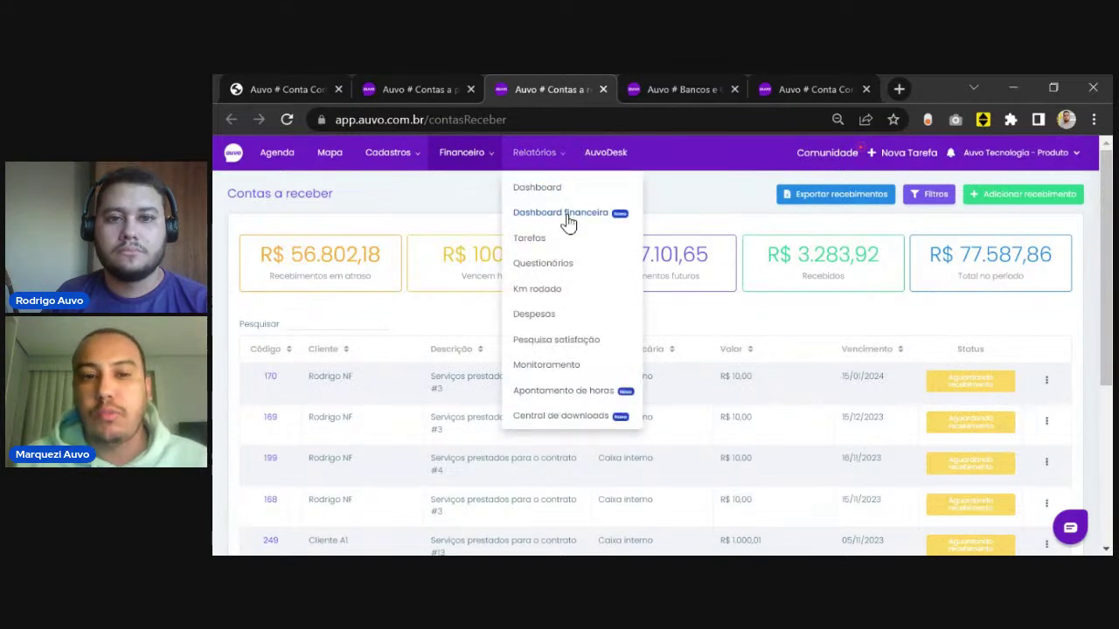
{"action": "left_click", "coordinate": [603, 218], "text": "ctrl"}
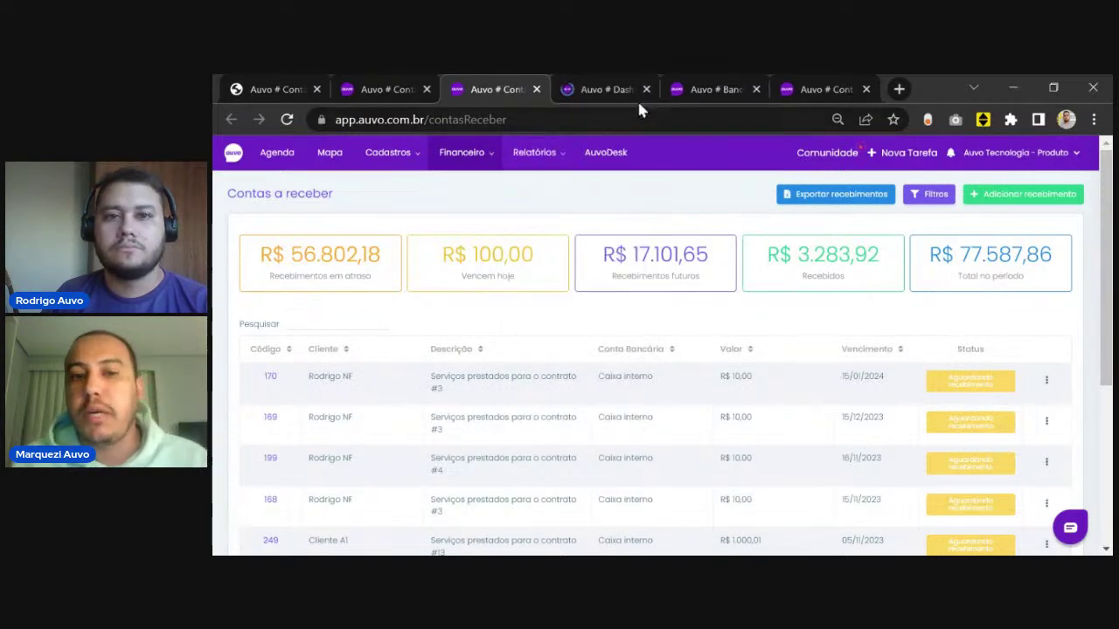
{"action": "left_click", "coordinate": [619, 93]}
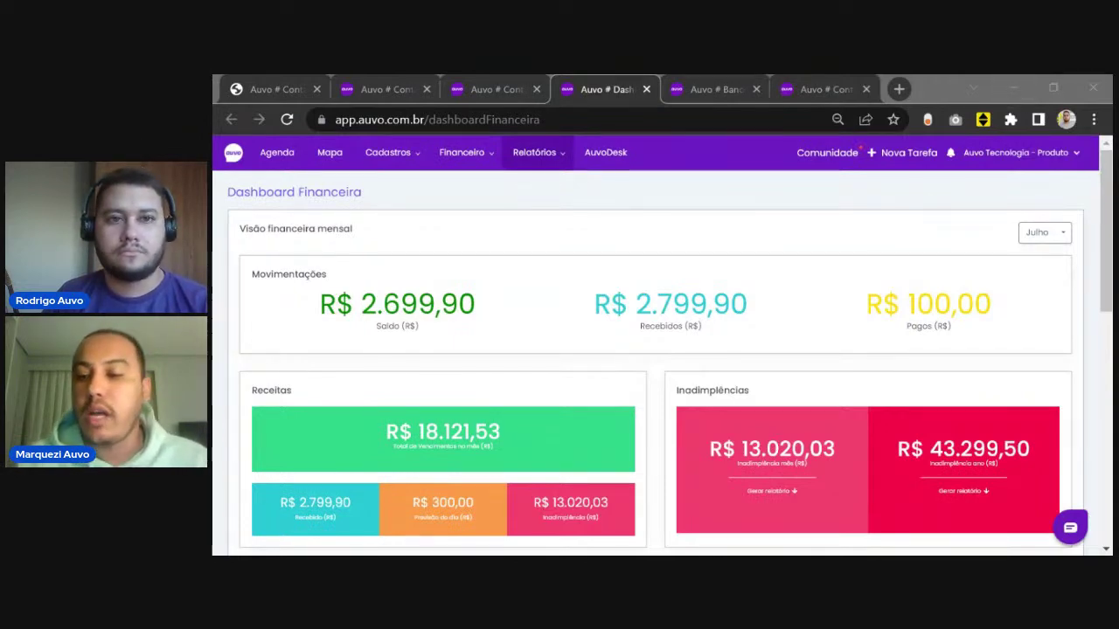
- Compare the Contas a receber page with the Dashboard Financeiro, ending back on Contas a receber
{"action": "left_click", "coordinate": [516, 91]}
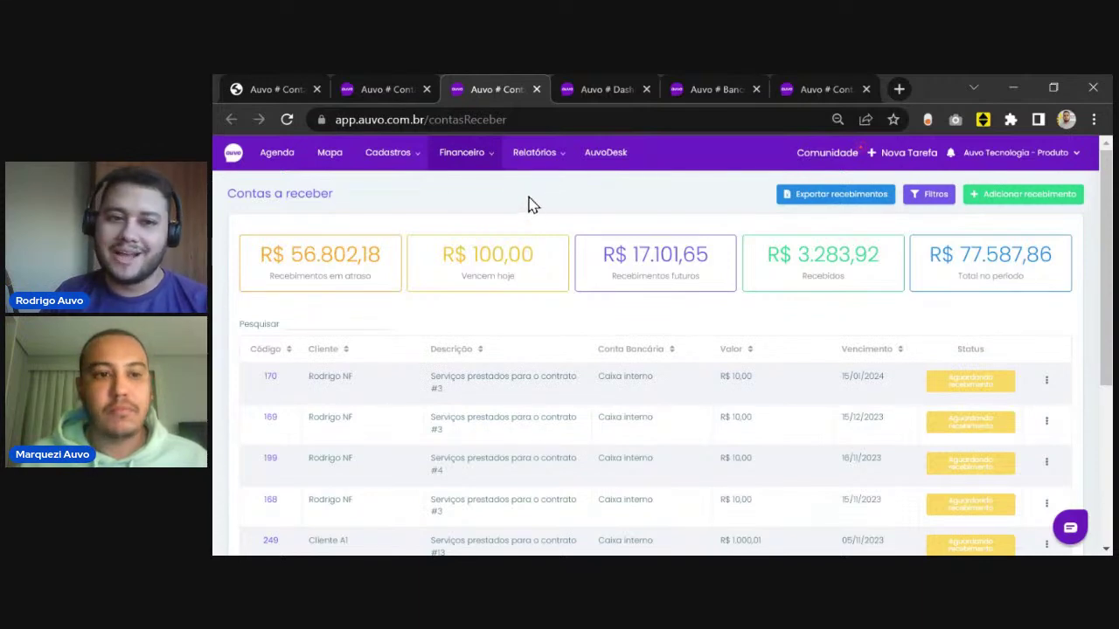
{"action": "left_click", "coordinate": [476, 160]}
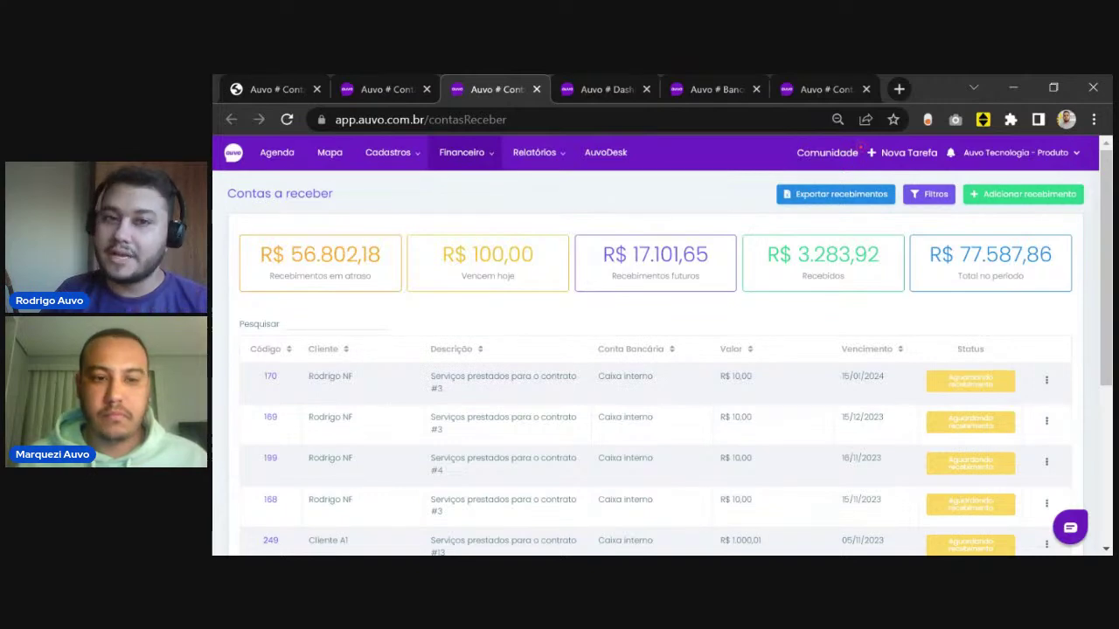
{"action": "left_click", "coordinate": [615, 90]}
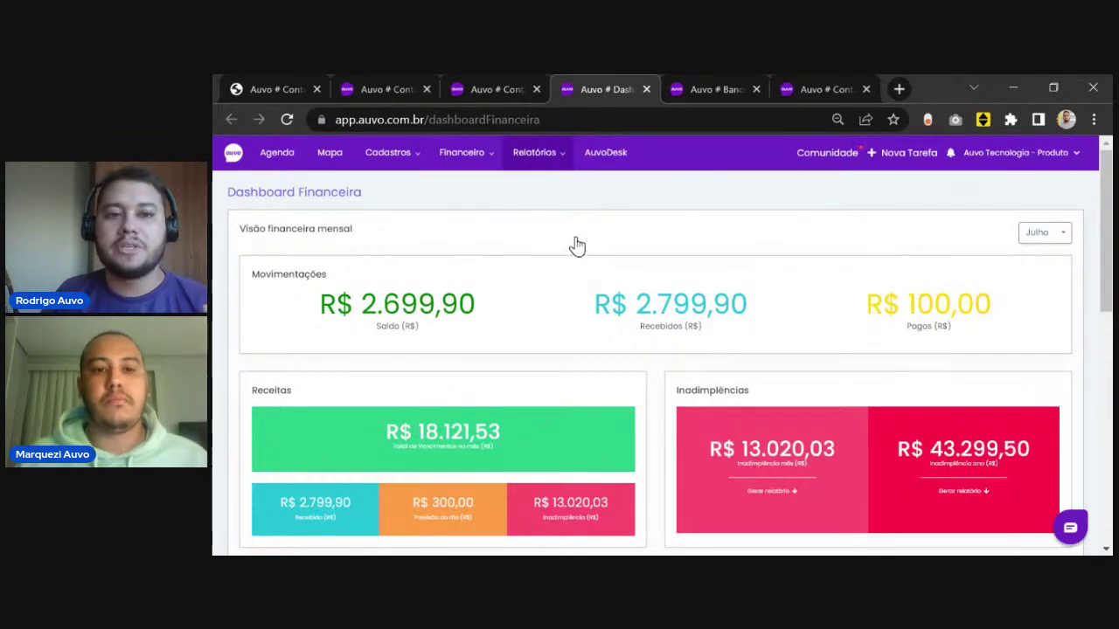
{"action": "left_click", "coordinate": [508, 89]}
{"action": "mouse_move", "coordinate": [526, 154]}
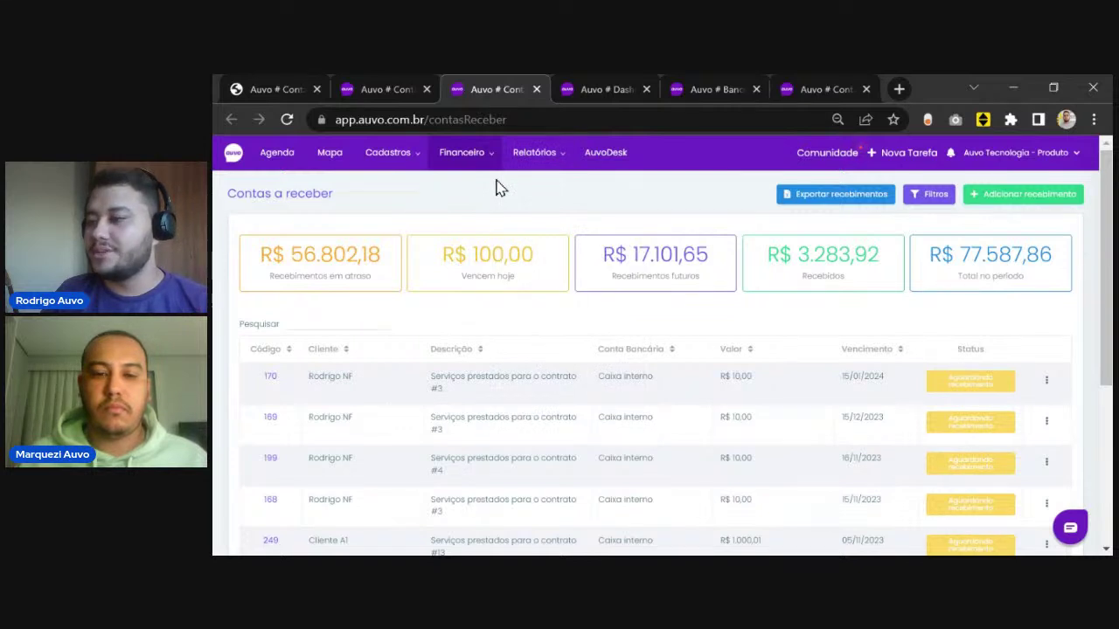
{"action": "mouse_move", "coordinate": [453, 158]}
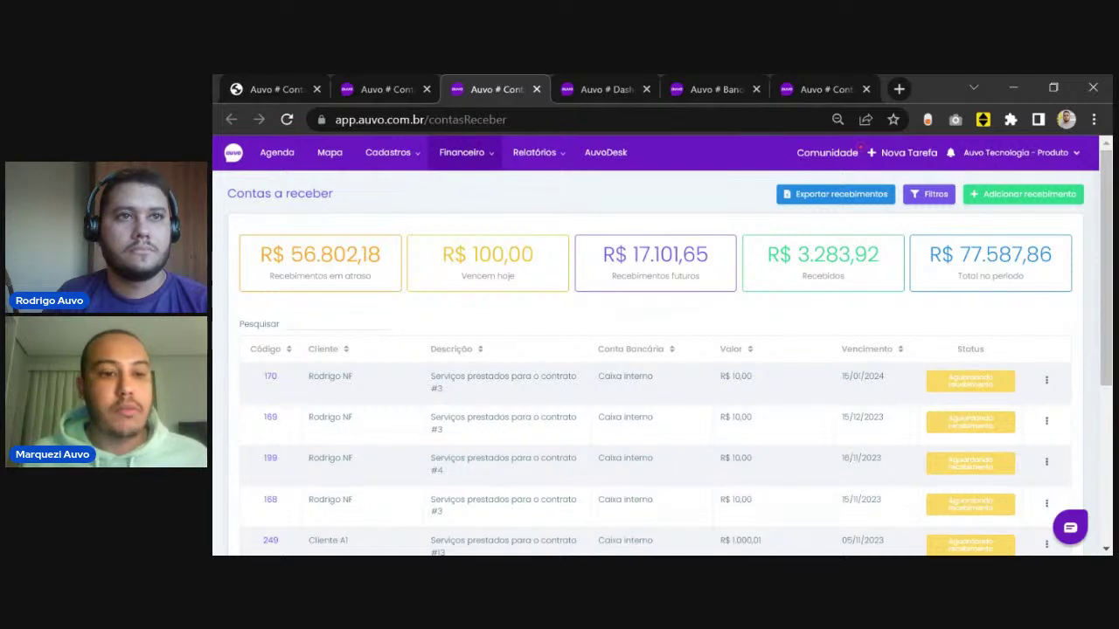
- Open the Faturas list of the Financeiro module
{"action": "left_click", "coordinate": [484, 160]}
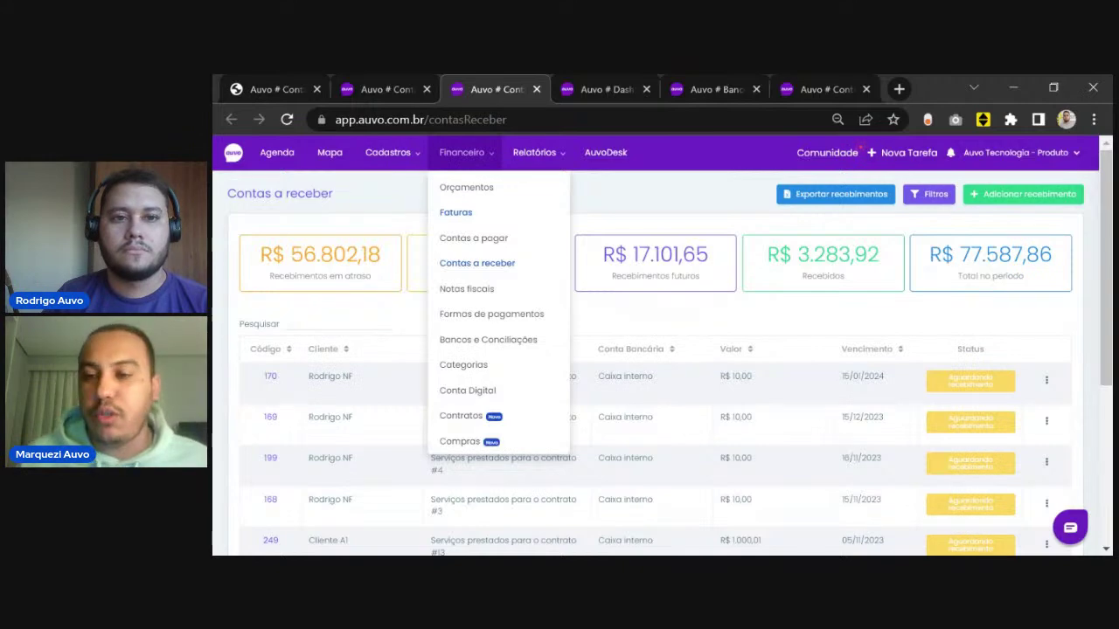
{"action": "left_click", "coordinate": [459, 216]}
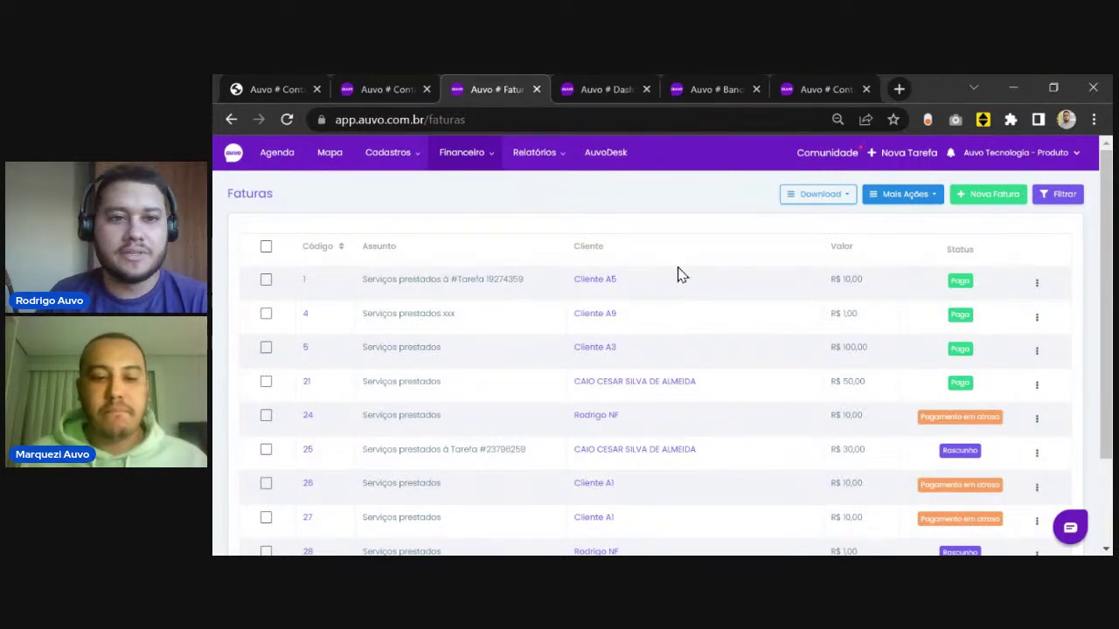
{"action": "left_click", "coordinate": [465, 154]}
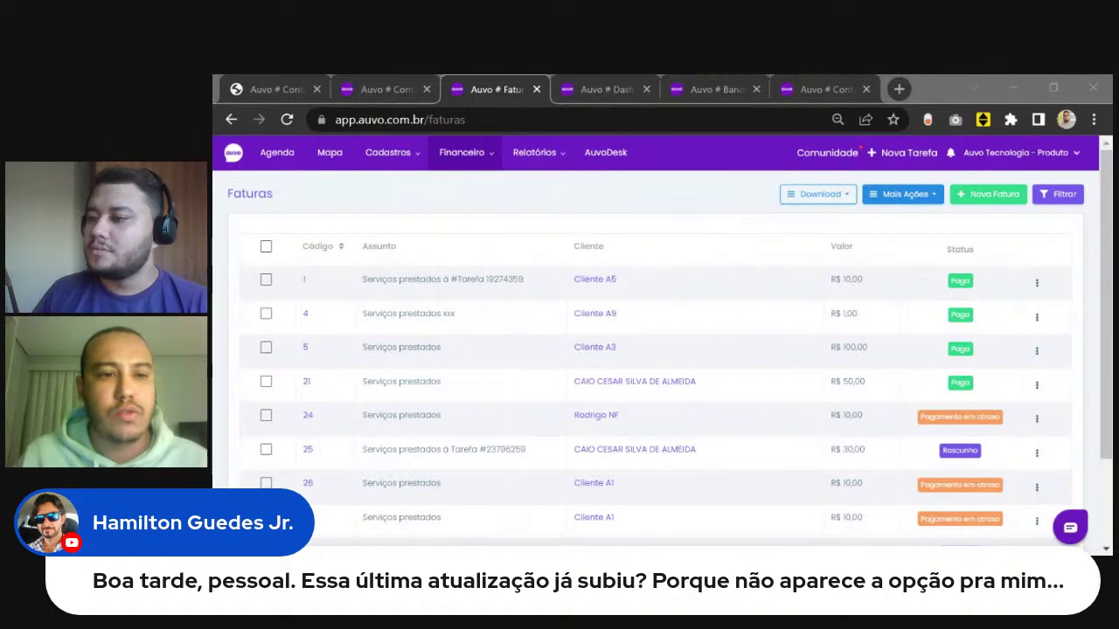
- Open the signed-in user's profile in a separate browser tab and switch to it
{"action": "left_click", "coordinate": [1016, 153]}
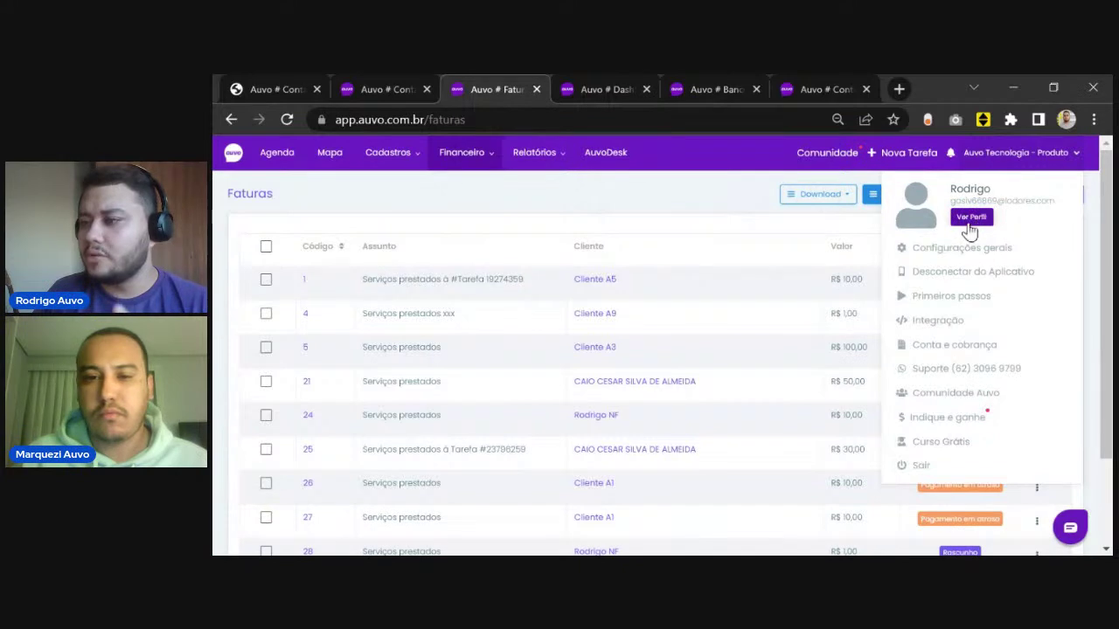
{"action": "left_click", "coordinate": [972, 218]}
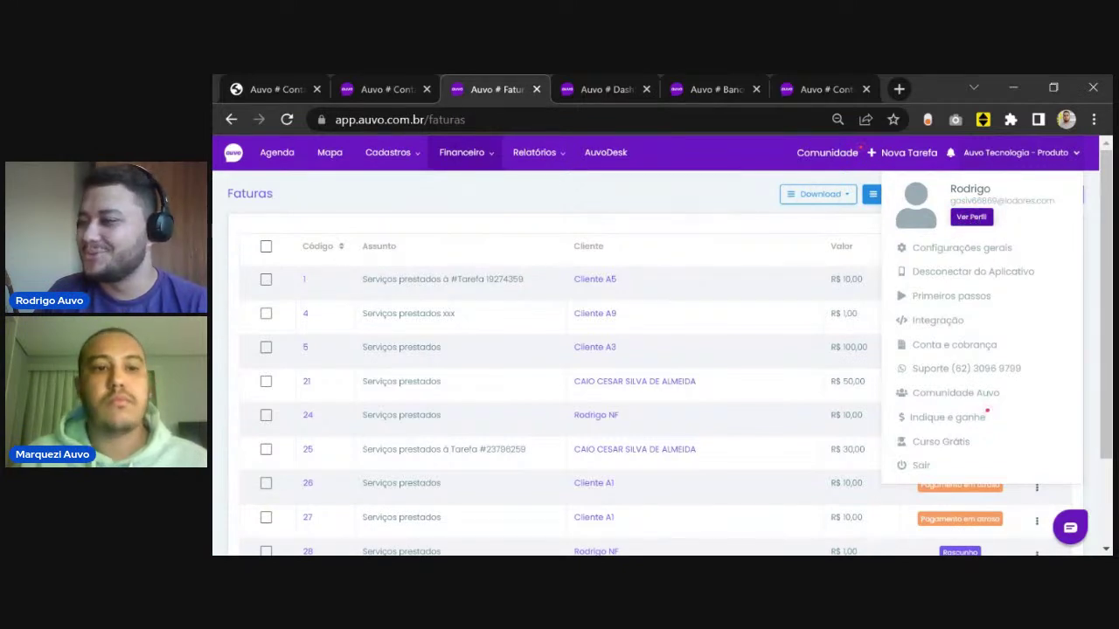
{"action": "left_click", "coordinate": [973, 218]}
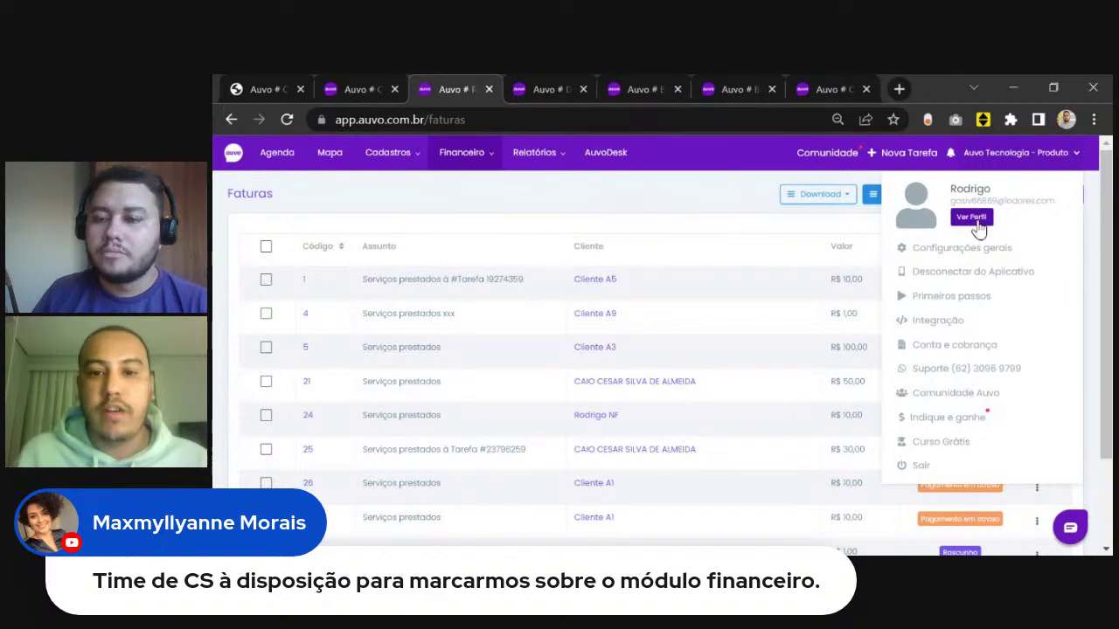
{"action": "left_click", "coordinate": [651, 91]}
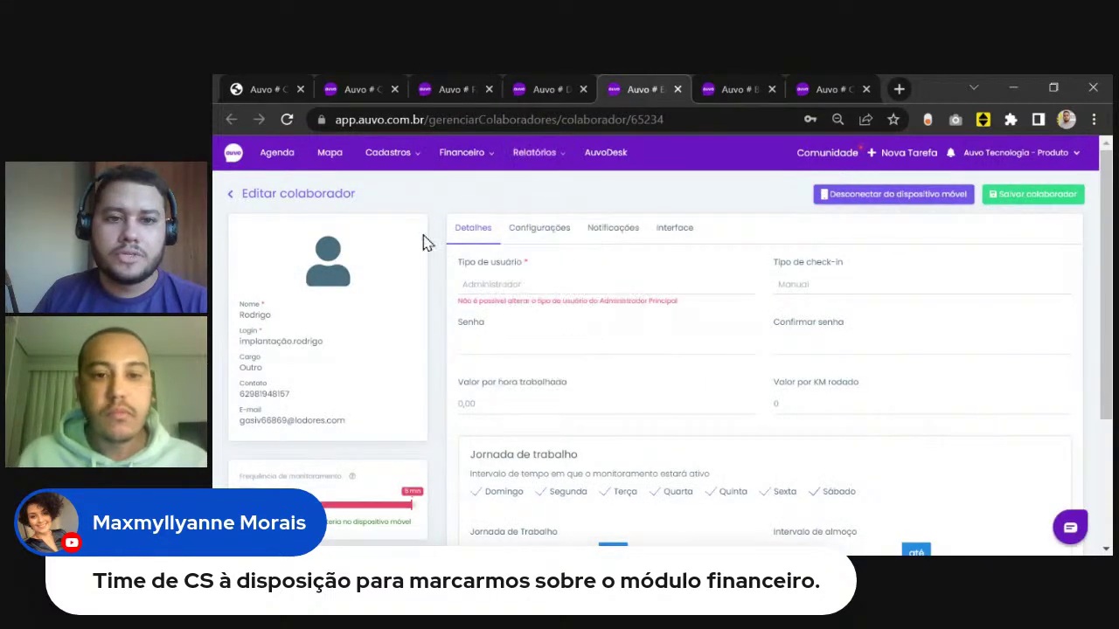
- Examine the collaborator's permission settings through to the Notas Fiscais, Contratos, Compras and Bancos sections
{"action": "left_click", "coordinate": [540, 232]}
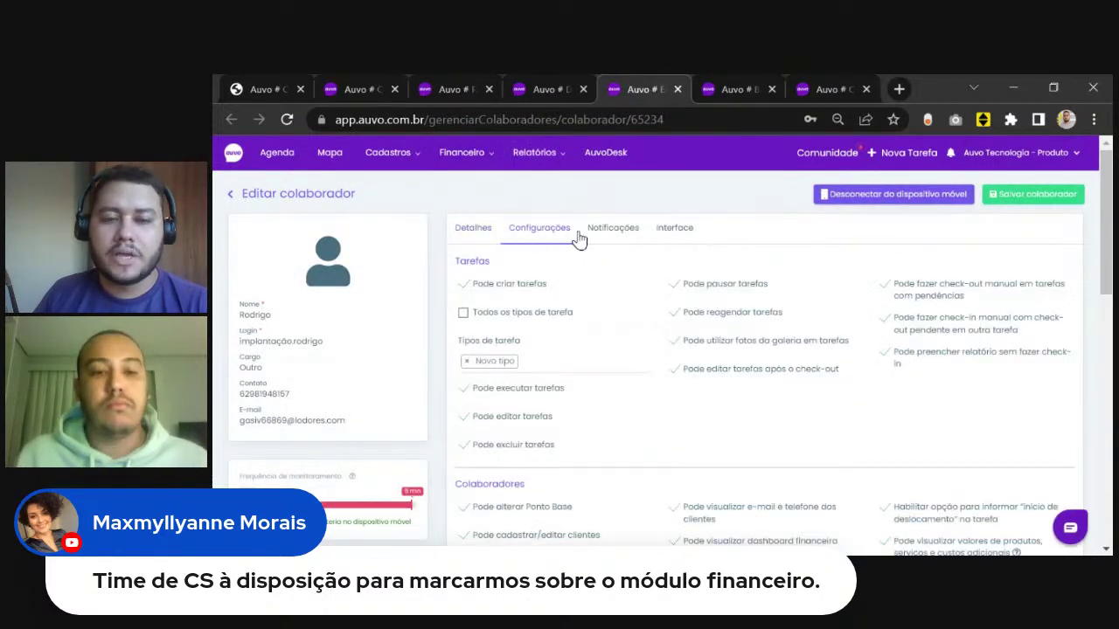
{"action": "scroll", "coordinate": [579, 245], "scroll_direction": "down", "scroll_amount": 1}
{"action": "scroll", "coordinate": [580, 267], "scroll_direction": "down", "scroll_amount": 15}
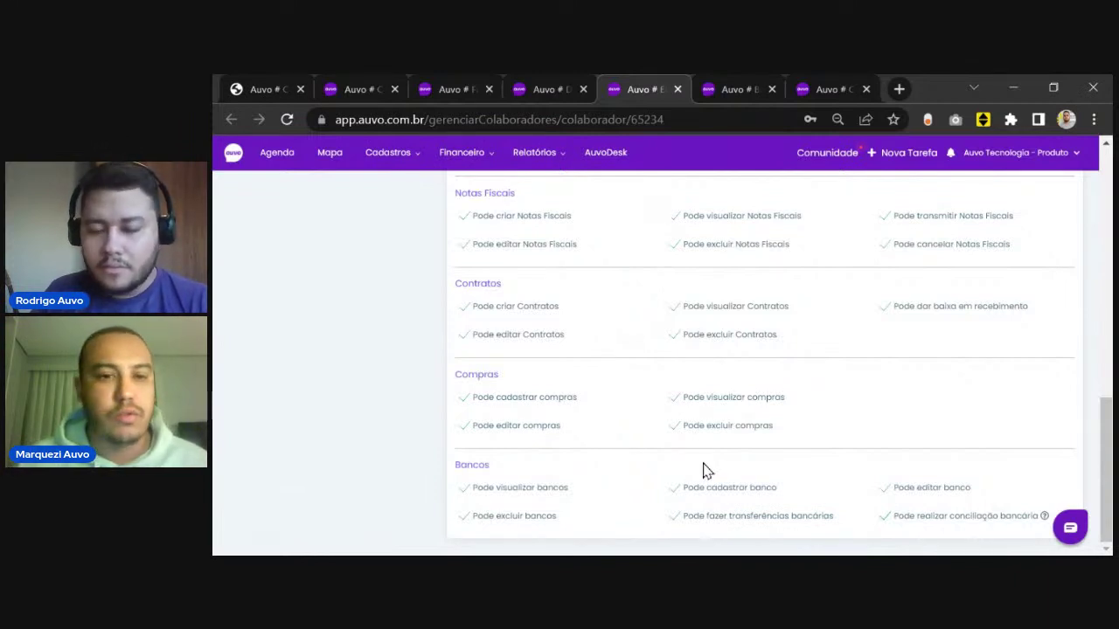
- Return to the Dashboard Financeiro and show the pages available in the Financeiro module
{"action": "left_click", "coordinate": [549, 90]}
{"action": "mouse_move", "coordinate": [490, 157]}
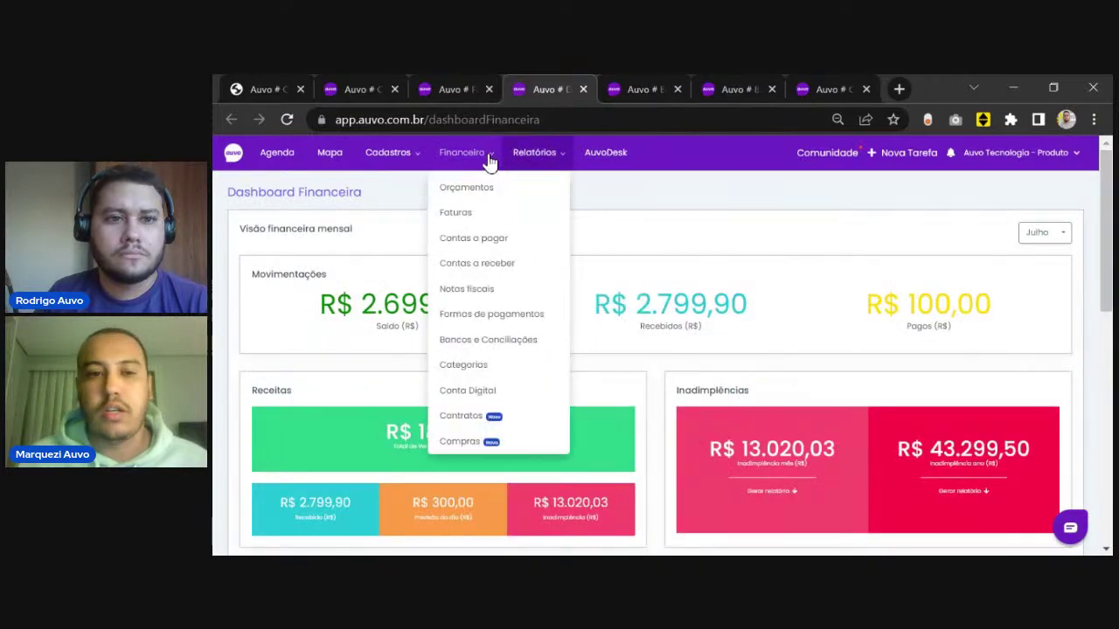